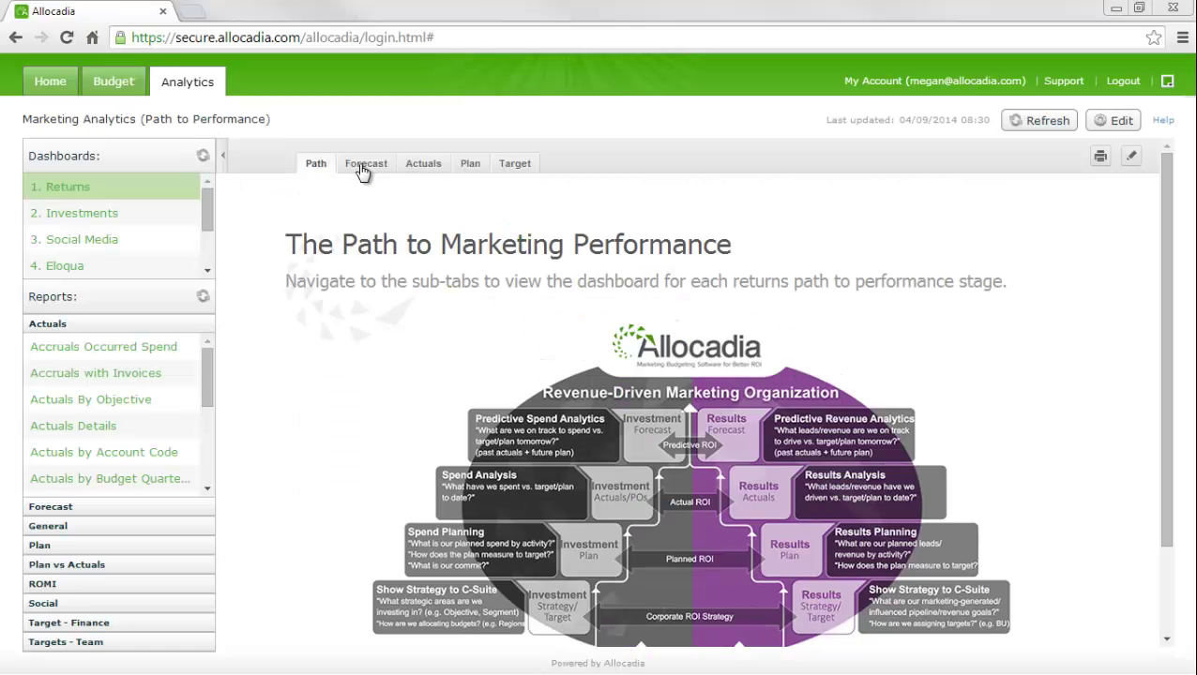
# Open the Returns forecast dashboard and drill into the EMEA South team's ROI forecast by category, closing the detail view when done.
pyautogui.click(363, 165)
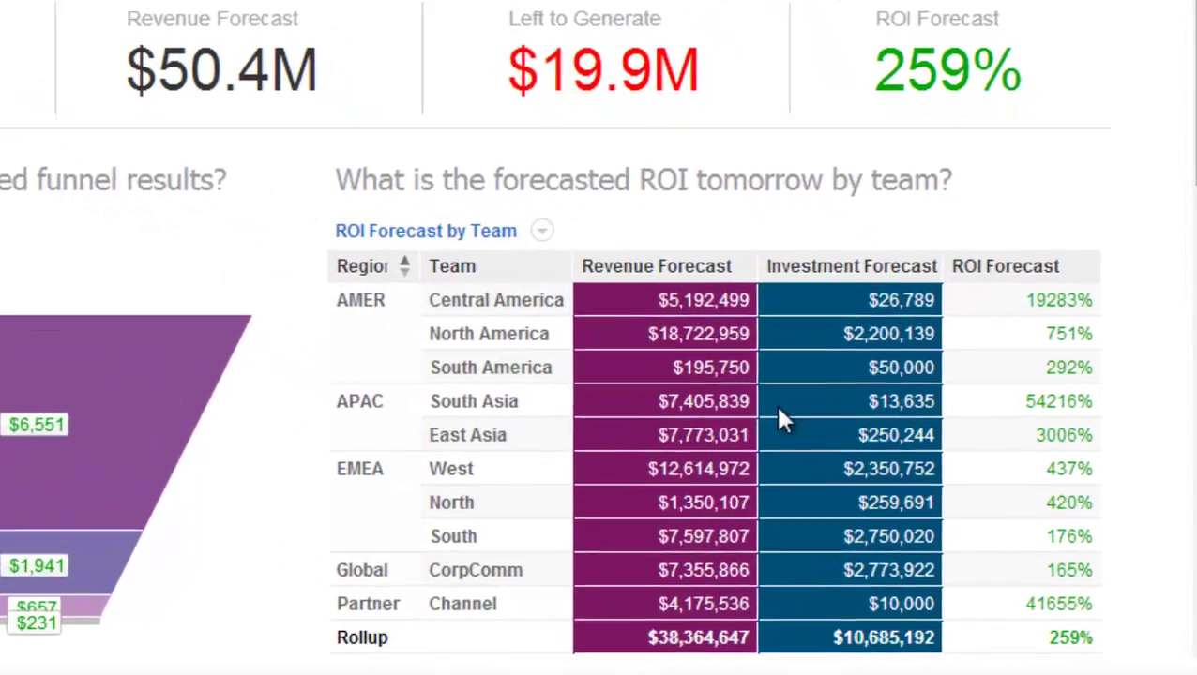
pyautogui.moveTo(778, 410)
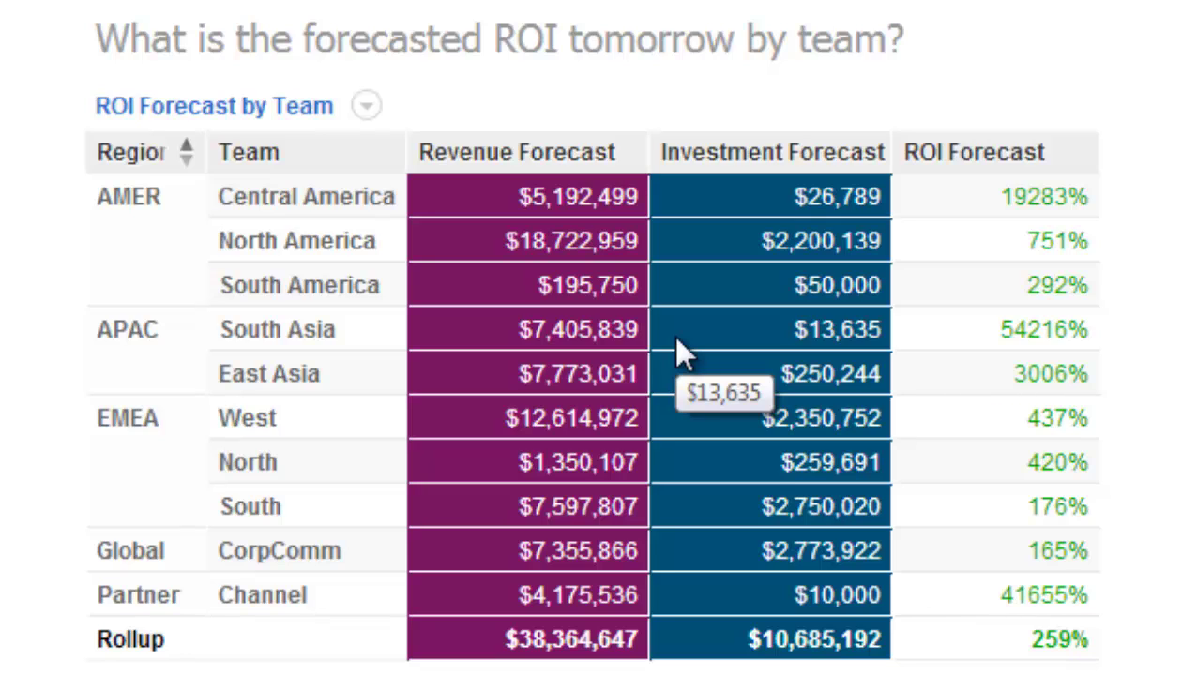
pyautogui.moveTo(1002, 506)
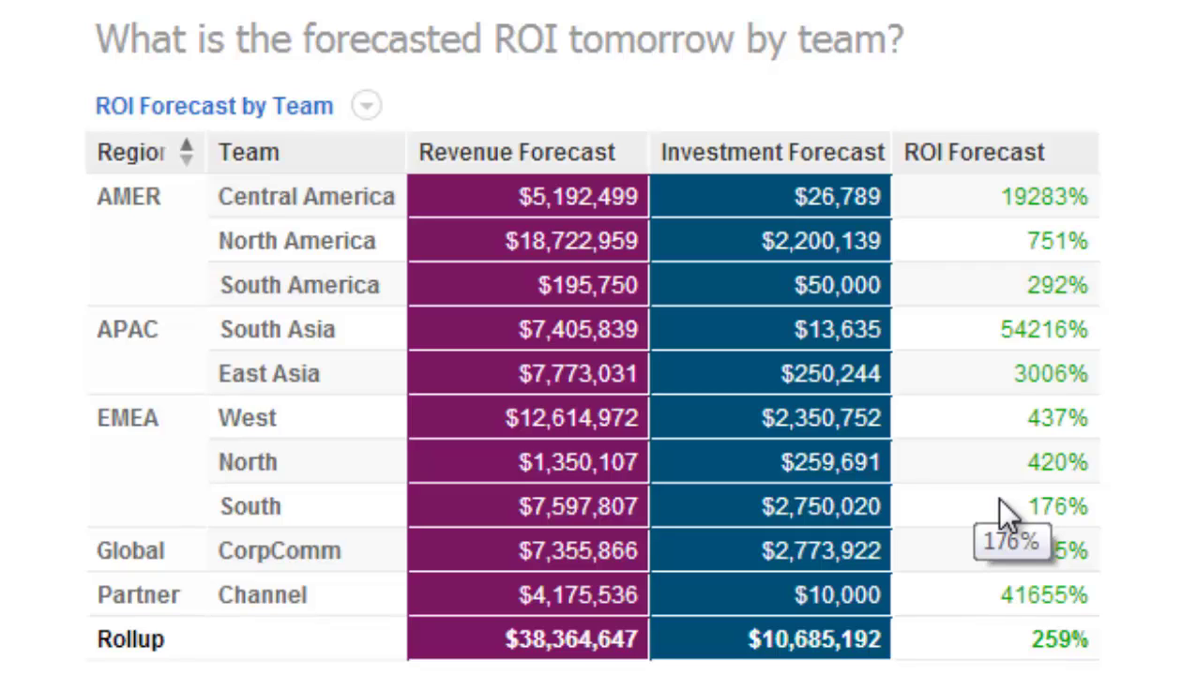
pyautogui.moveTo(914, 474)
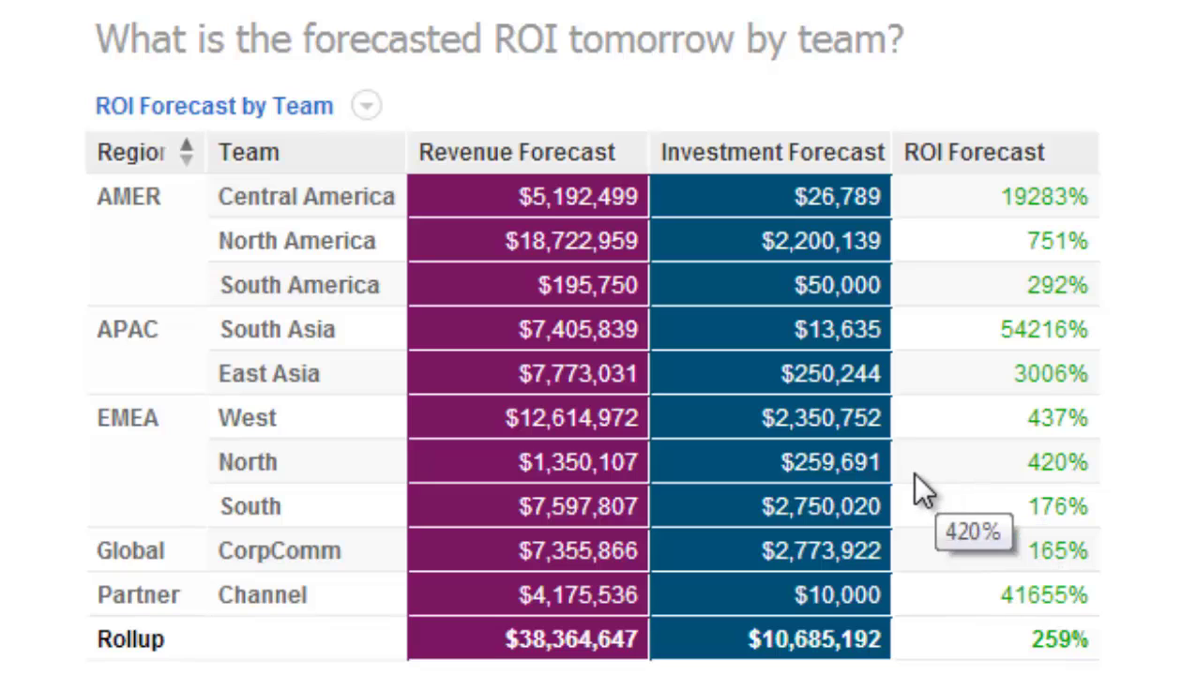
pyautogui.click(236, 508)
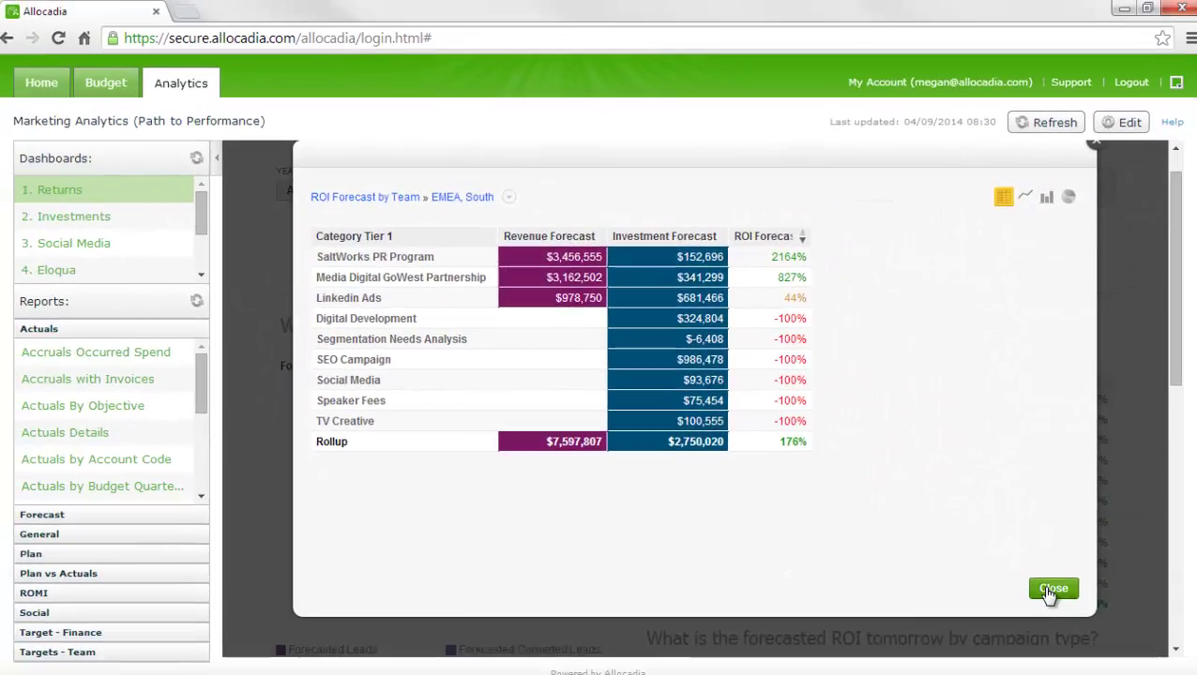
pyautogui.click(1039, 587)
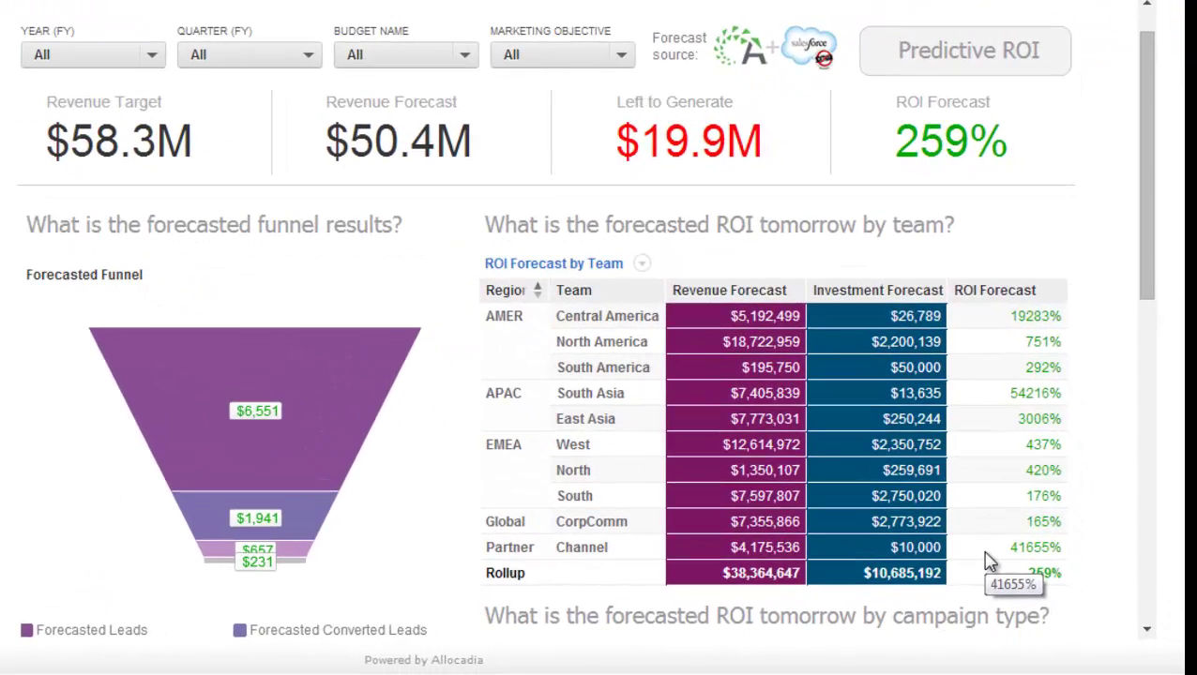
# Examine the forecasted ROI by campaign type and the forecasted funnel conversion rates, returning to the dashboard's beginning.
pyautogui.scroll(-3, 1139, 345)
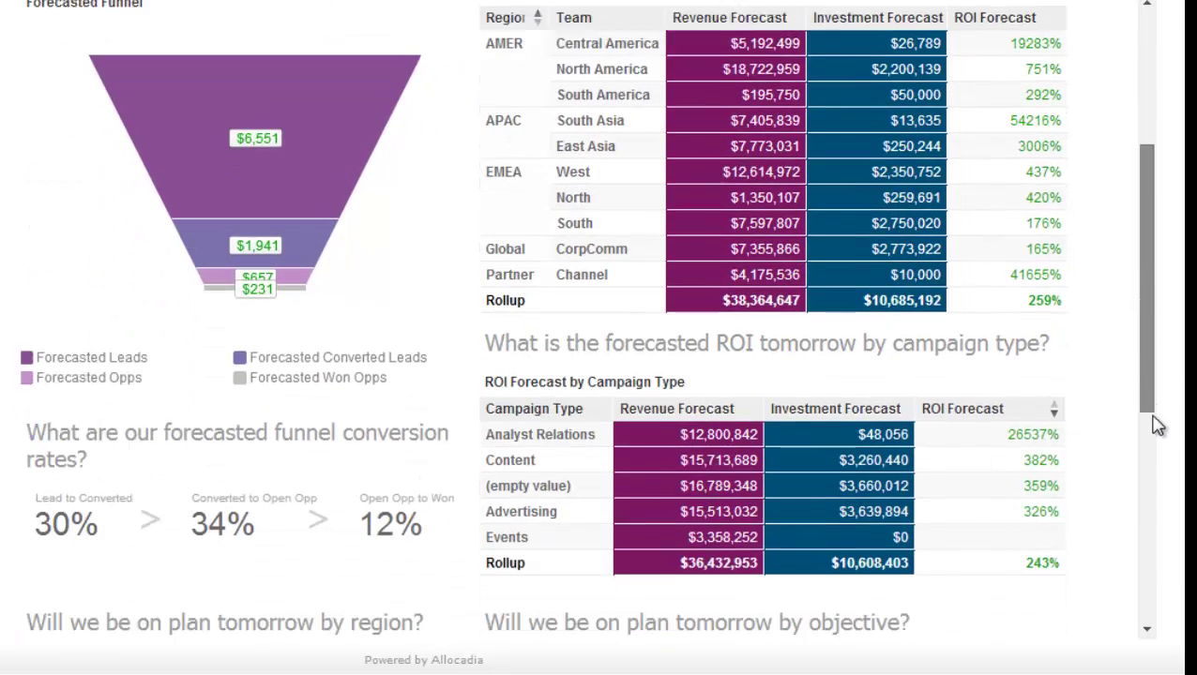
pyautogui.scroll(-1, 1158, 425)
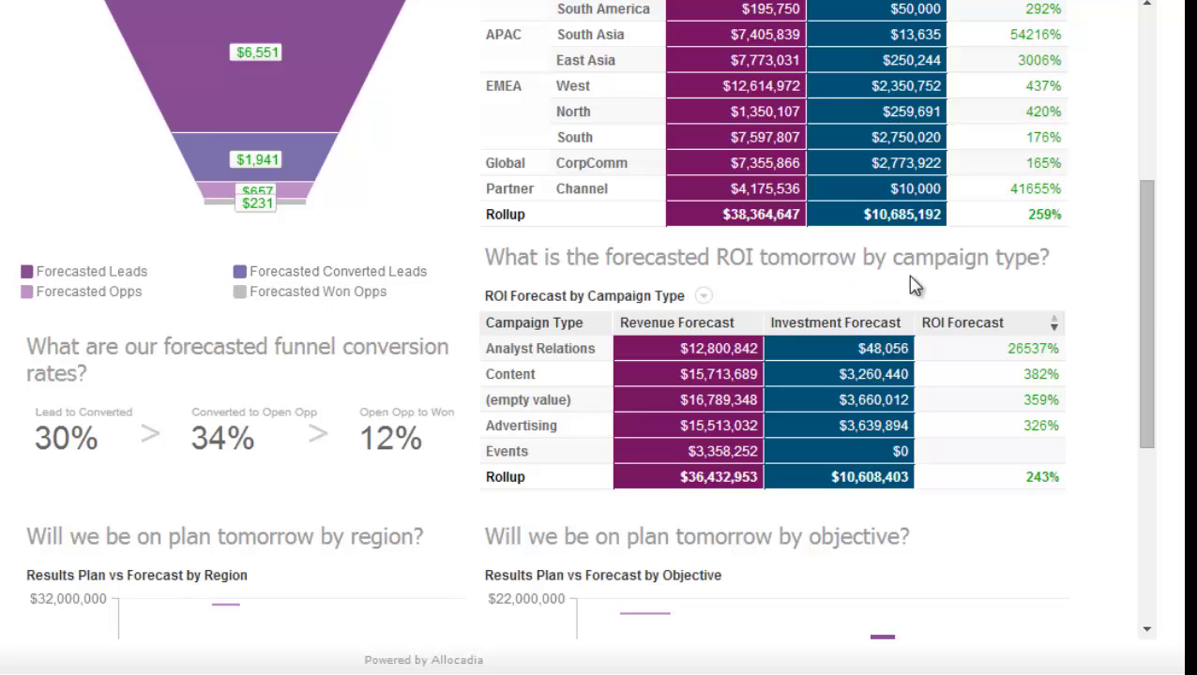
pyautogui.moveTo(1152, 311); pyautogui.dragTo(1152, 94)
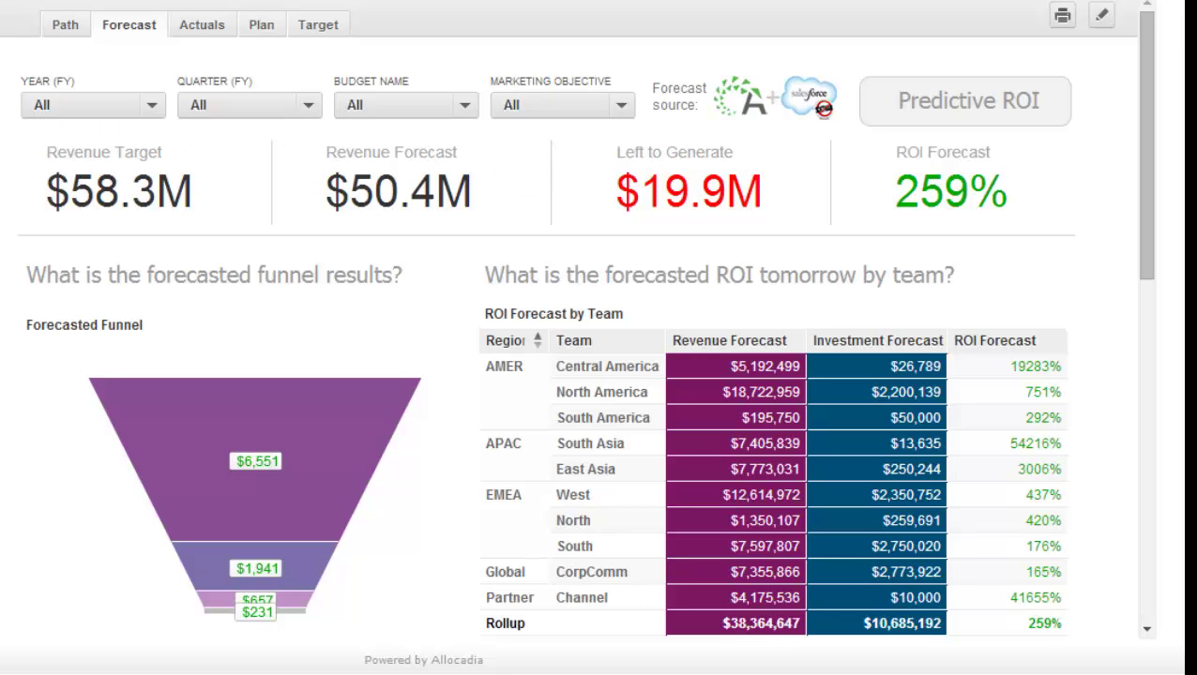
# Open the Returns actuals dashboard and drill into the APAC South Asia team's actual ROI by category, closing the detail view when done.
pyautogui.click(201, 24)
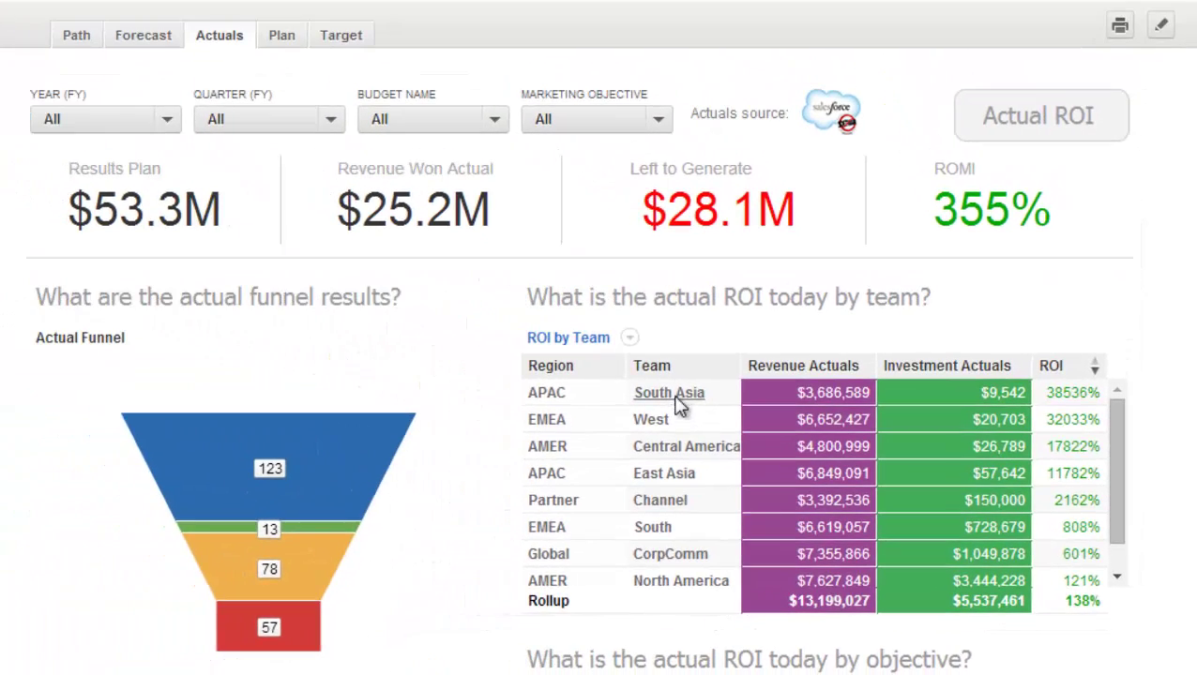
pyautogui.click(589, 359)
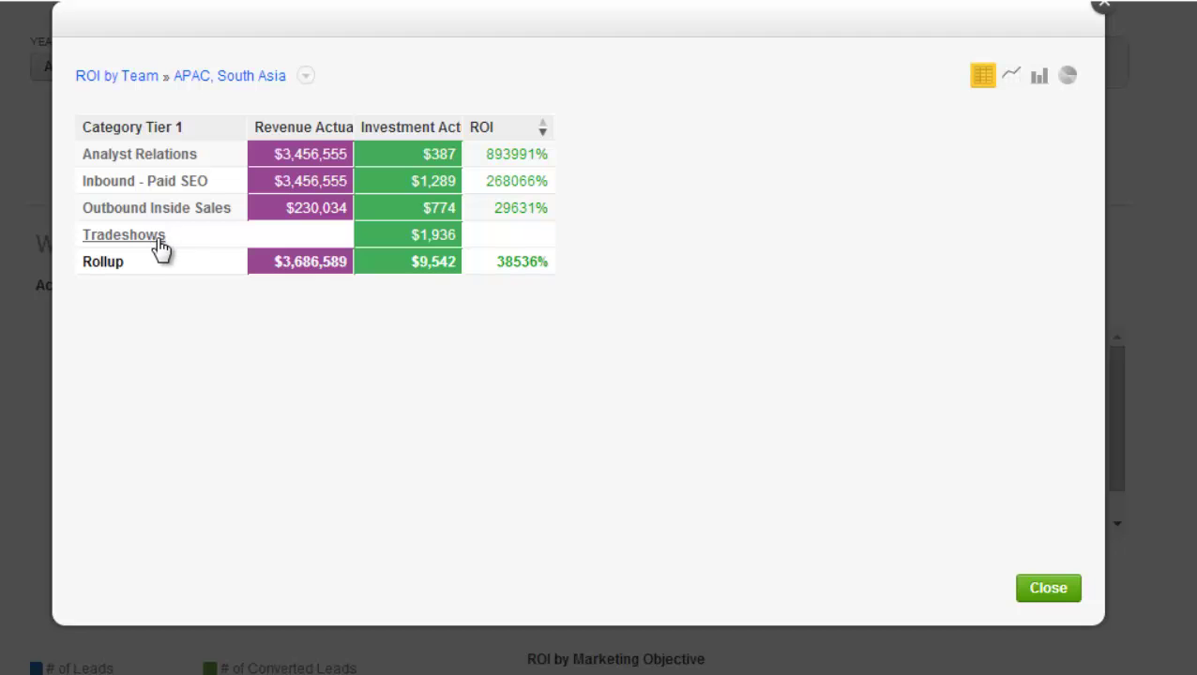
pyautogui.click(1037, 589)
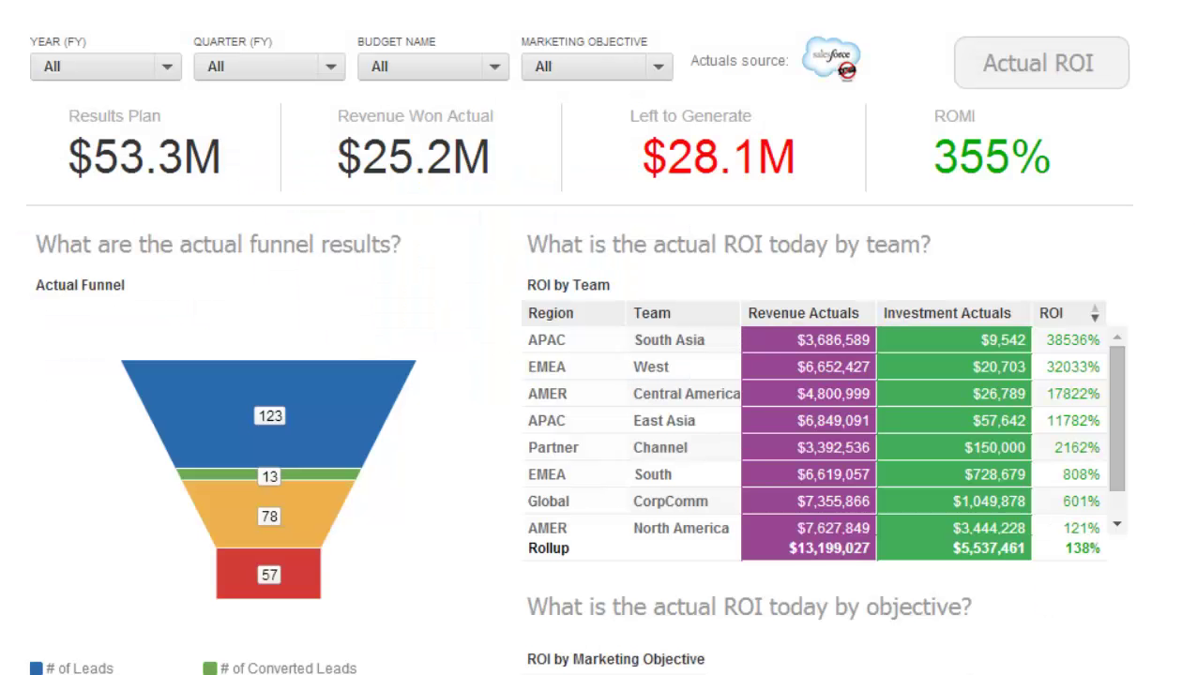
# Examine the actual ROI by marketing objective, funnel conversion rates, and Eloqua campaign costs and rates on the actuals dashboard.
pyautogui.scroll(-3, 601, 376)
pyautogui.scroll(-2, 1090, 326)
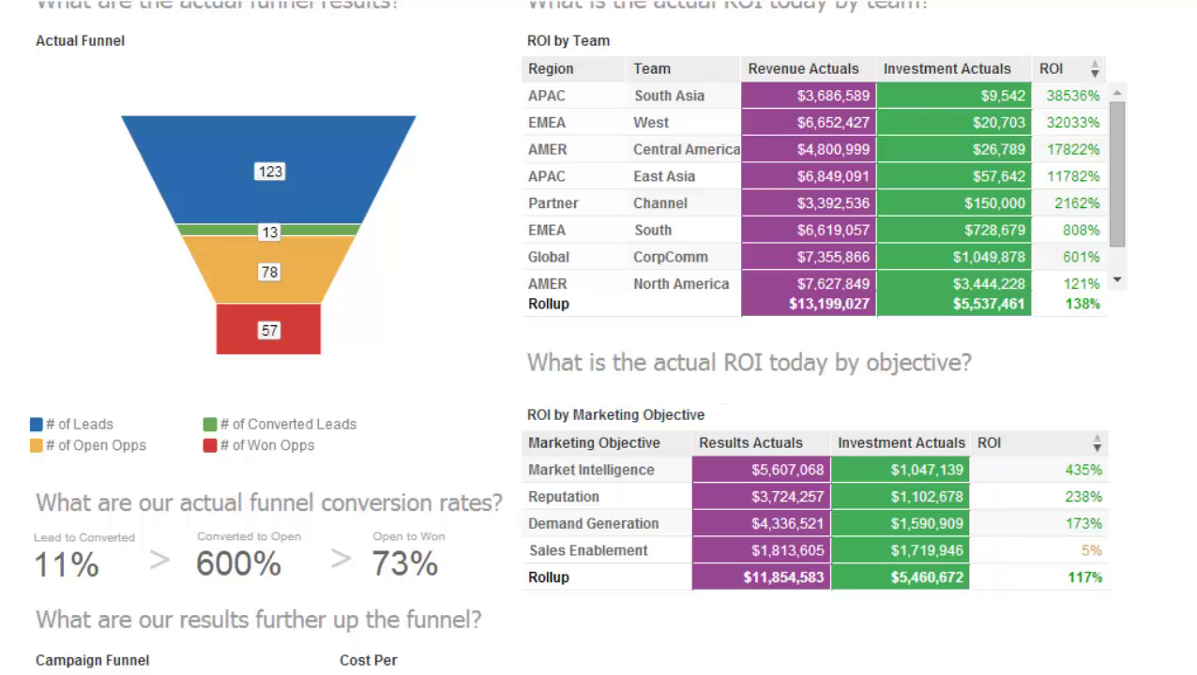
pyautogui.scroll(-6, 820, 476)
pyautogui.scroll(-4, 577, 333)
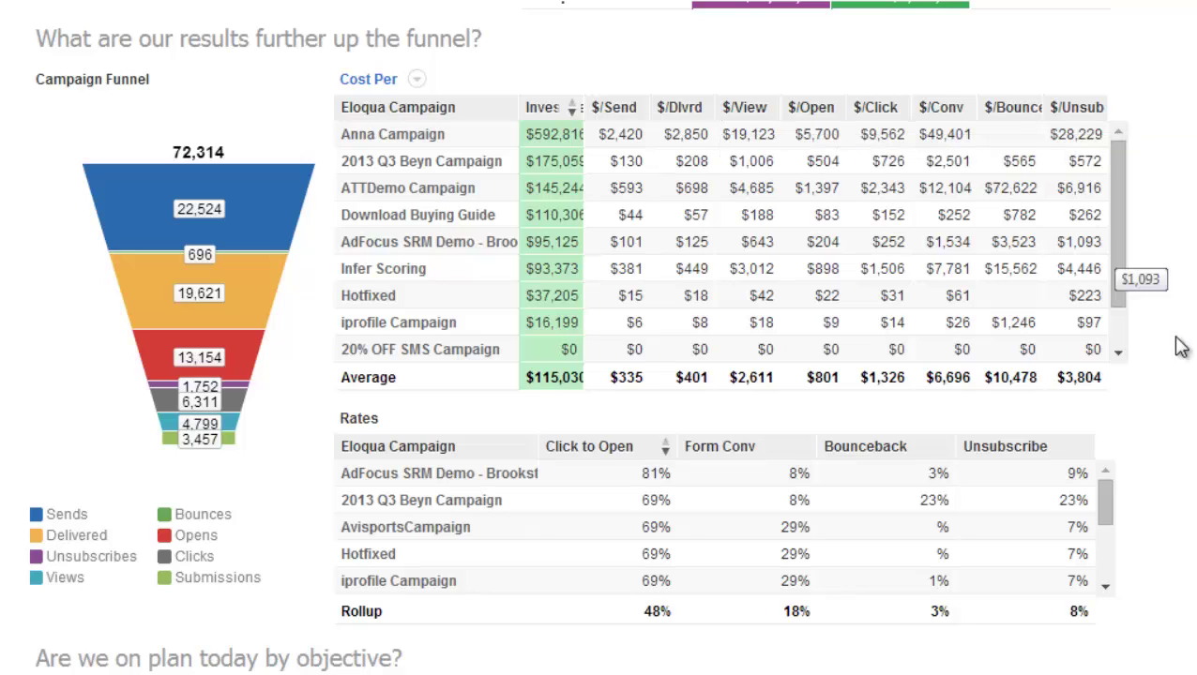
pyautogui.scroll(2, 1180, 347)
pyautogui.scroll(7, 1179, 347)
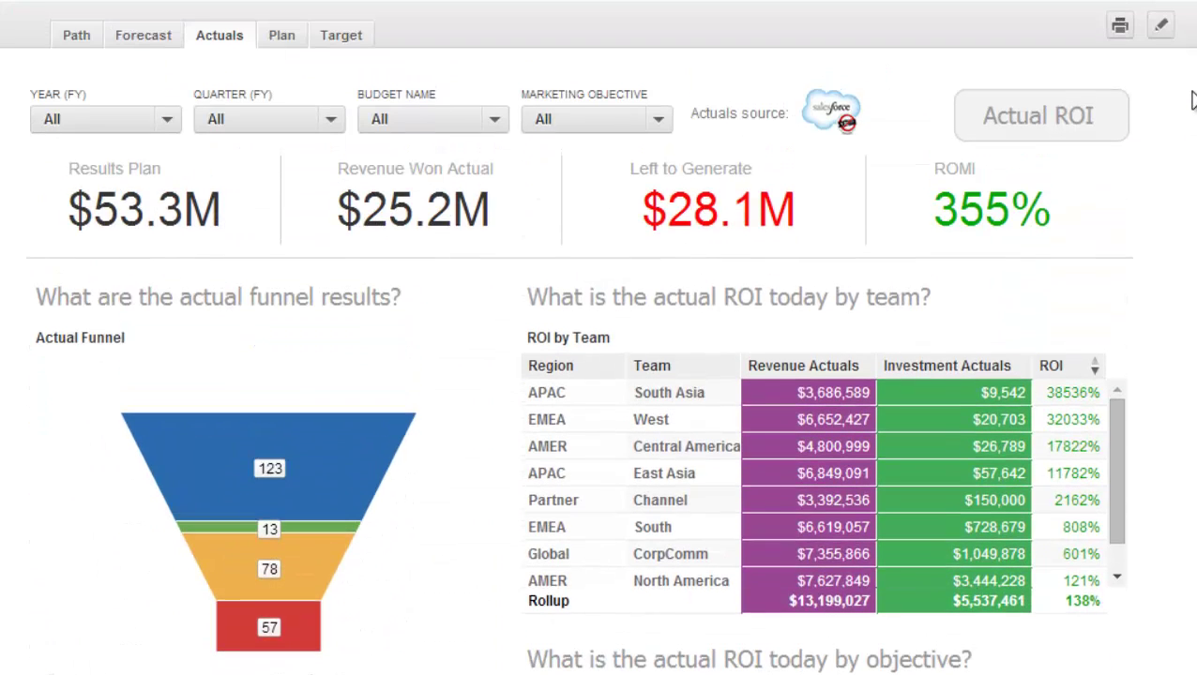
# Filter the Returns actuals dashboard to show only fiscal quarter Q1.
pyautogui.click(327, 127)
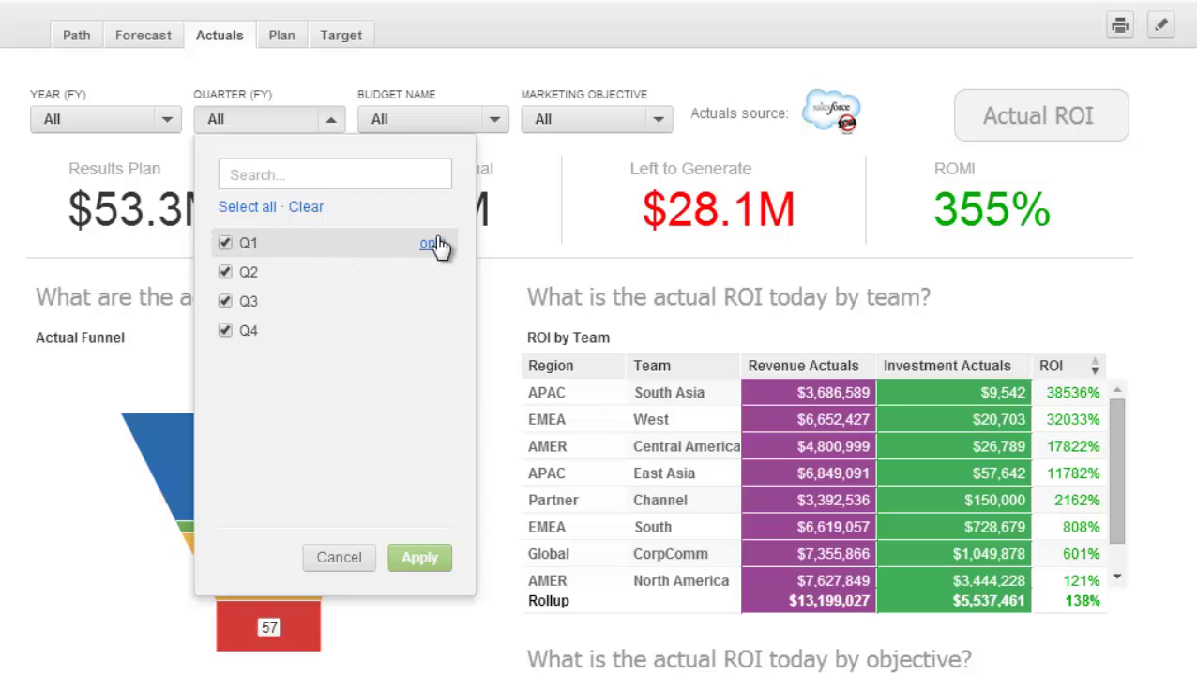
pyautogui.click(431, 244)
pyautogui.click(424, 559)
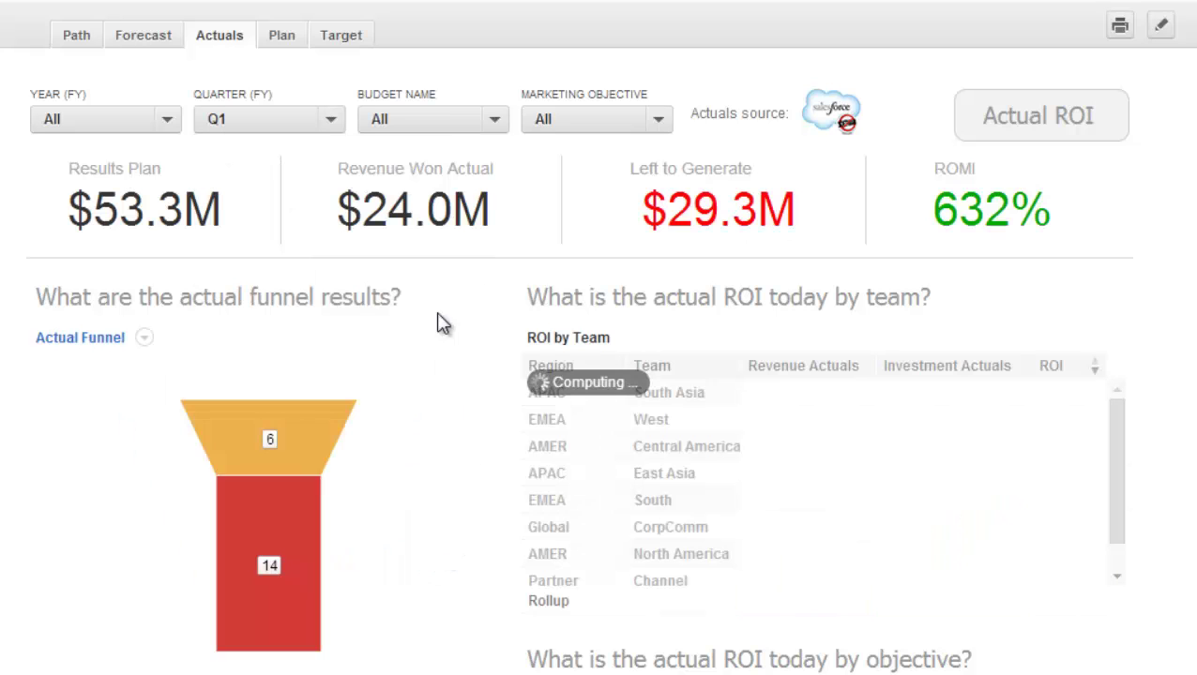
# Reset the fiscal quarter filter on the actuals dashboard to include all quarters.
pyautogui.click(330, 123)
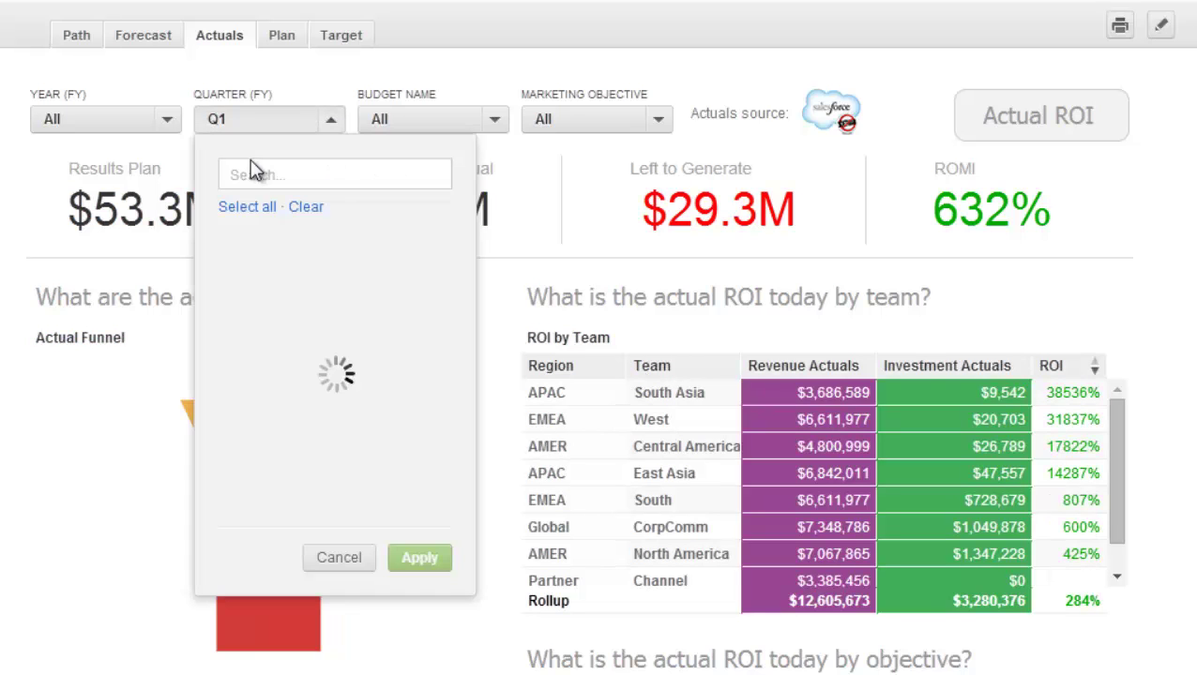
pyautogui.click(247, 208)
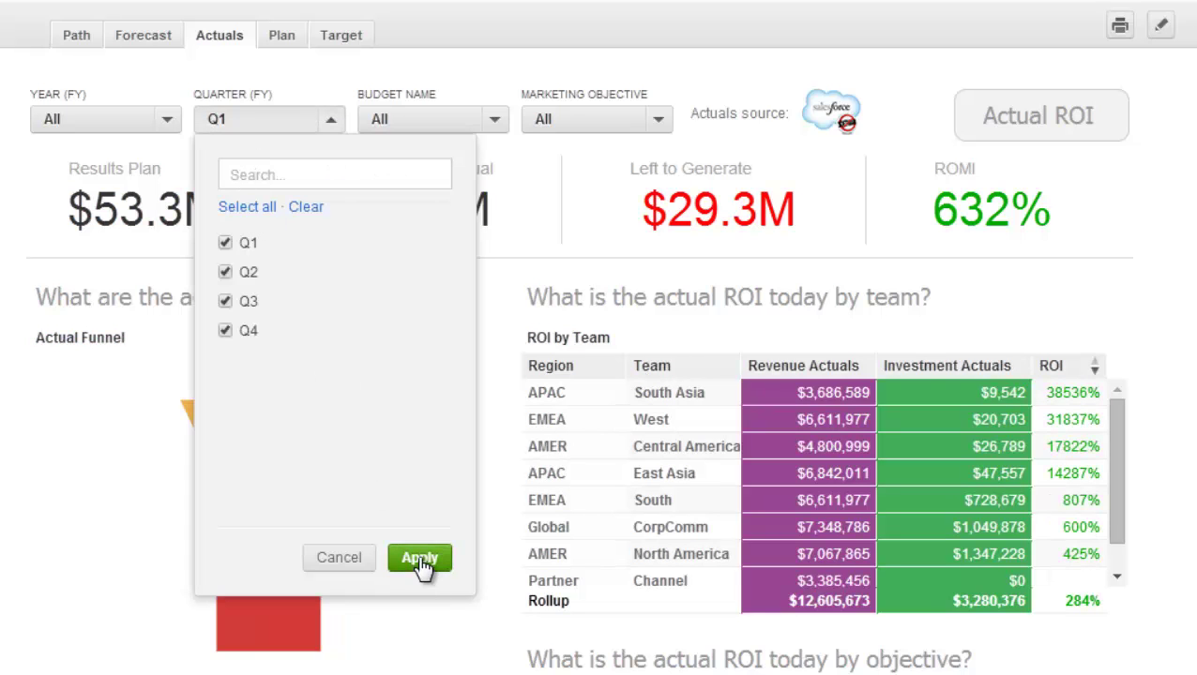
pyautogui.click(395, 561)
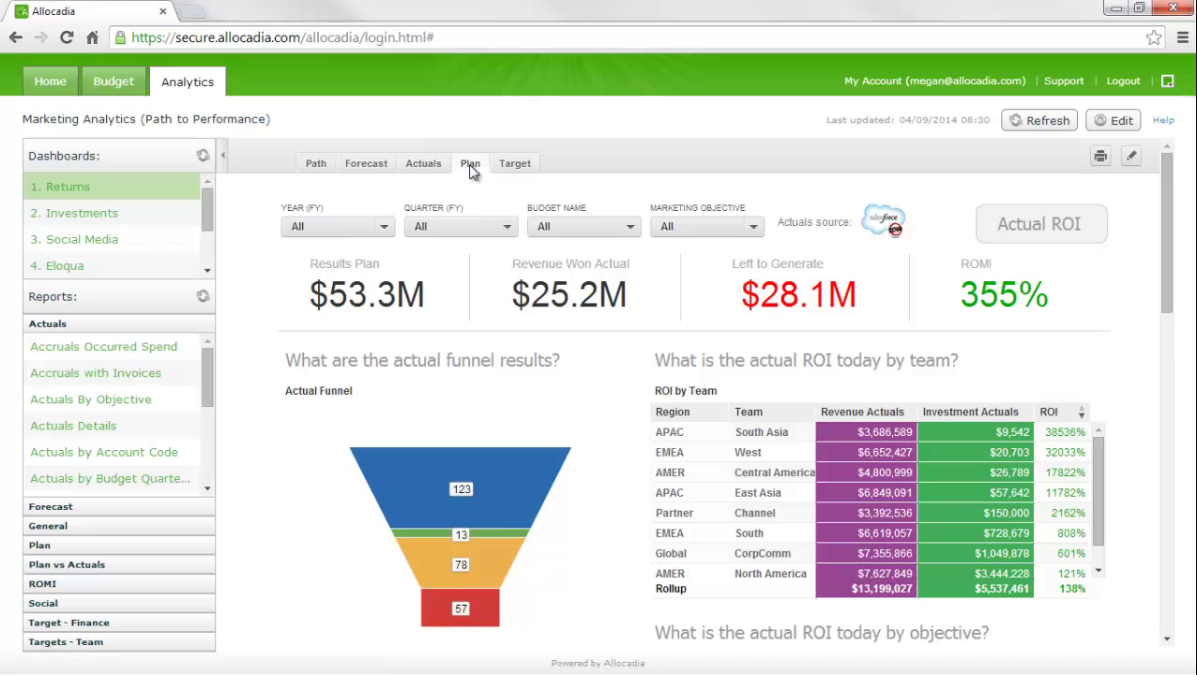
# Open the Returns plan dashboard and examine the planned funnel, planned ROI by team and objective, and the planned revenue calculation.
pyautogui.click(470, 164)
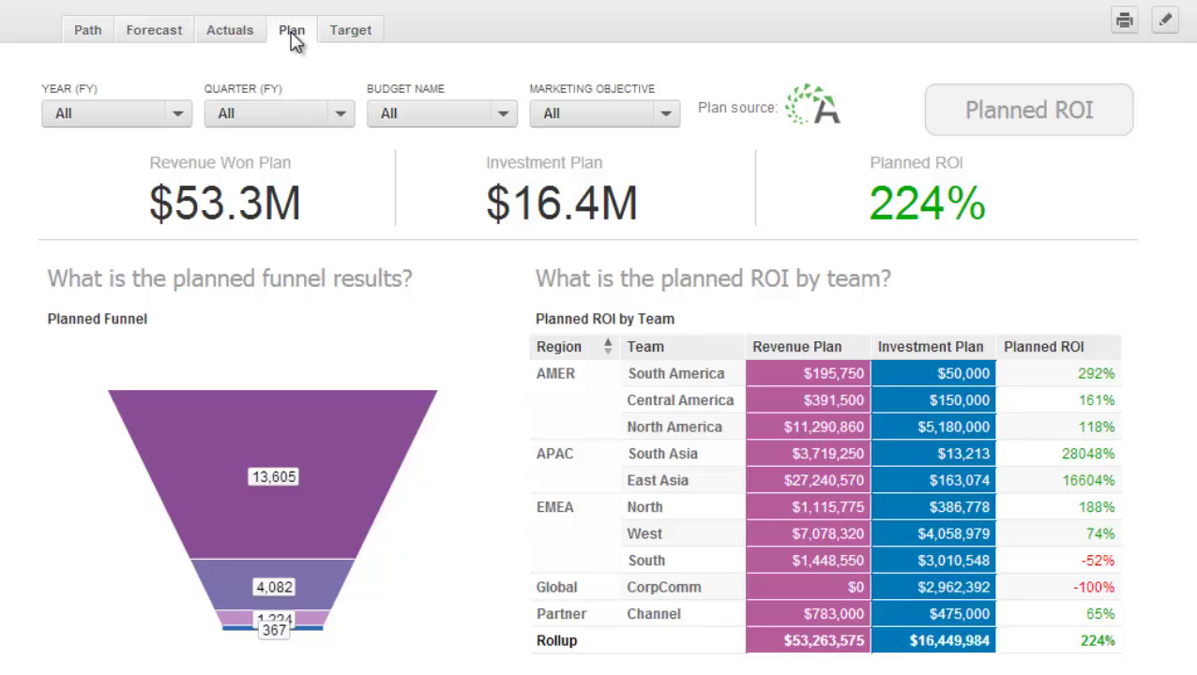
pyautogui.moveTo(381, 504)
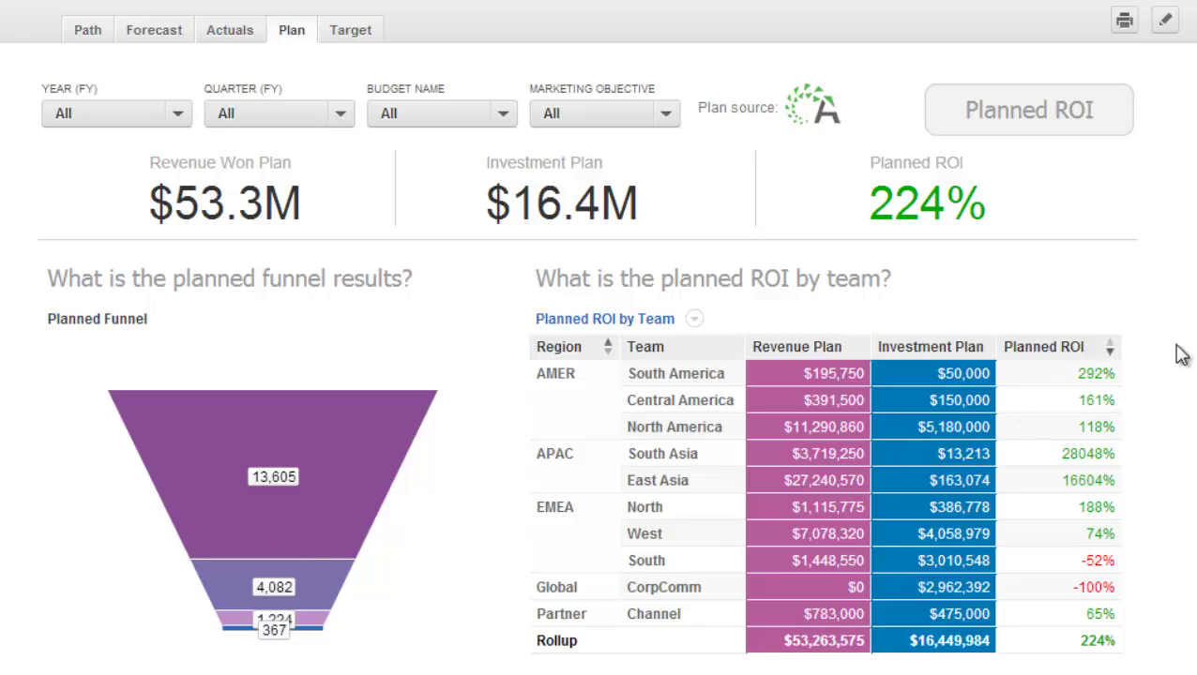
pyautogui.scroll(-5, 599, 375)
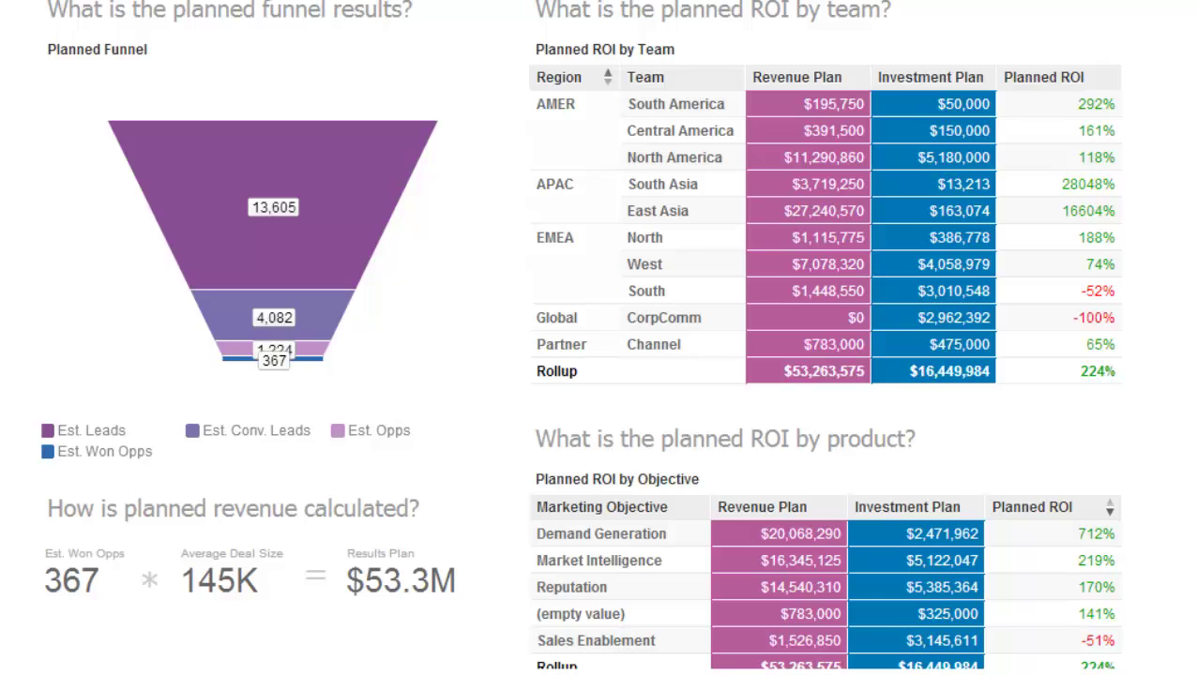
pyautogui.scroll(4, 580, 335)
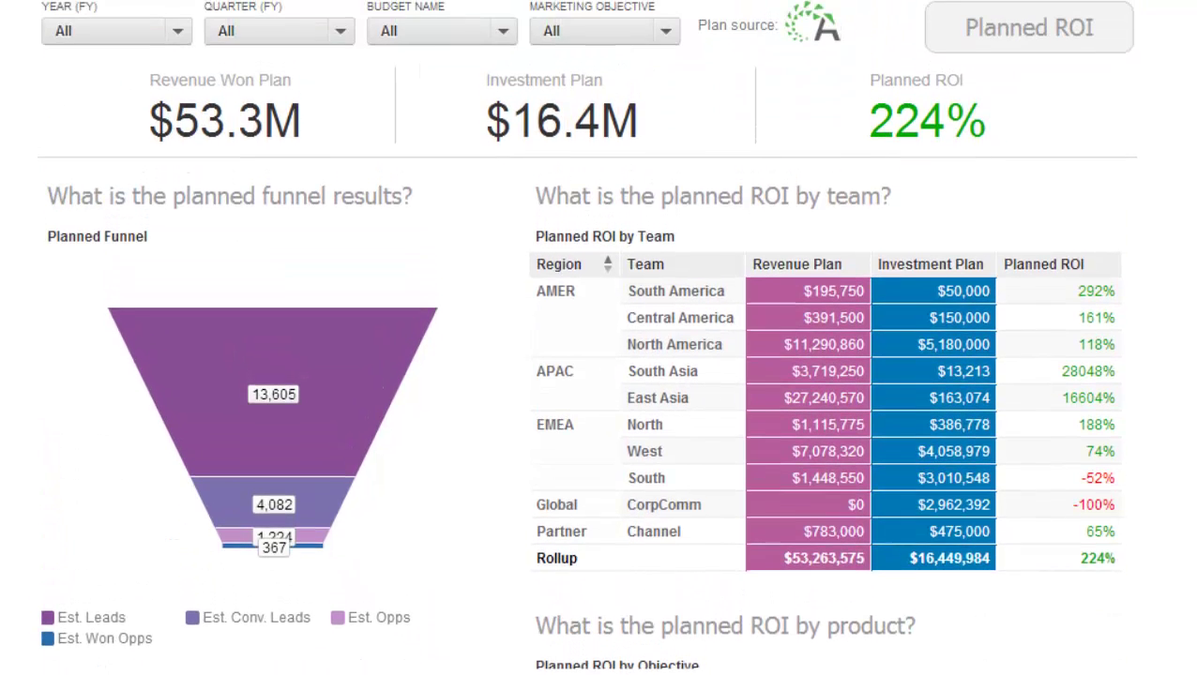
pyautogui.scroll(2, 579, 335)
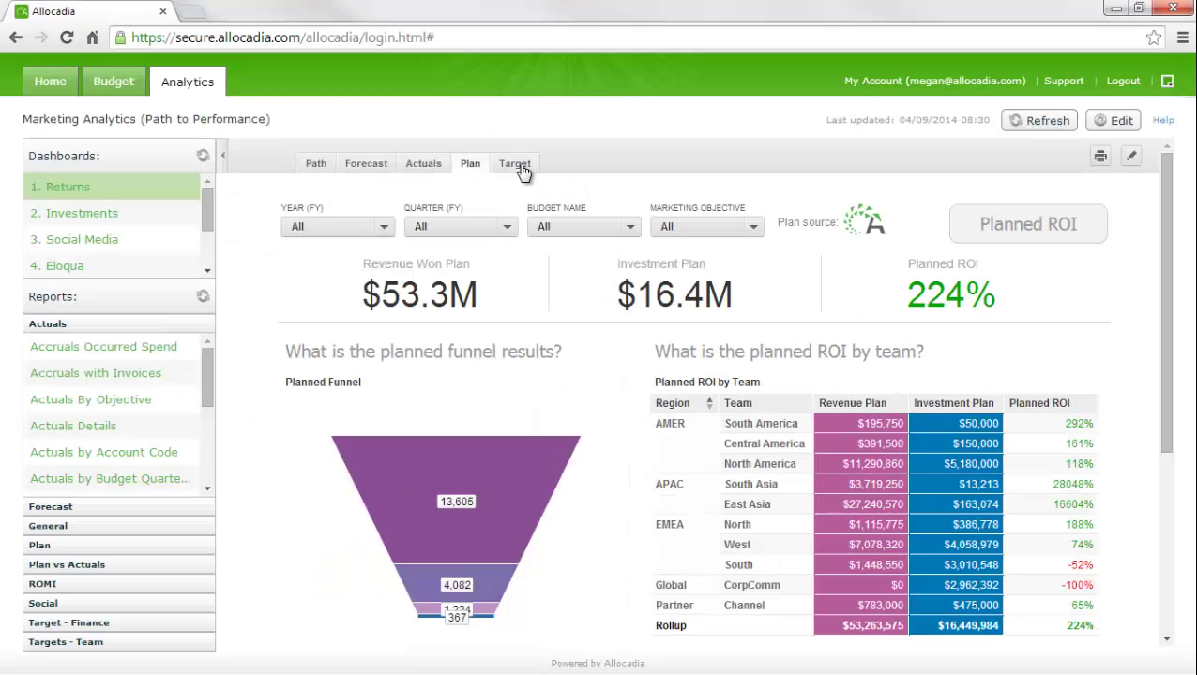
# Open the Returns target dashboard and examine revenue targets versus plans by quarter, region and product, plus target funnel conversion rates.
pyautogui.click(515, 165)
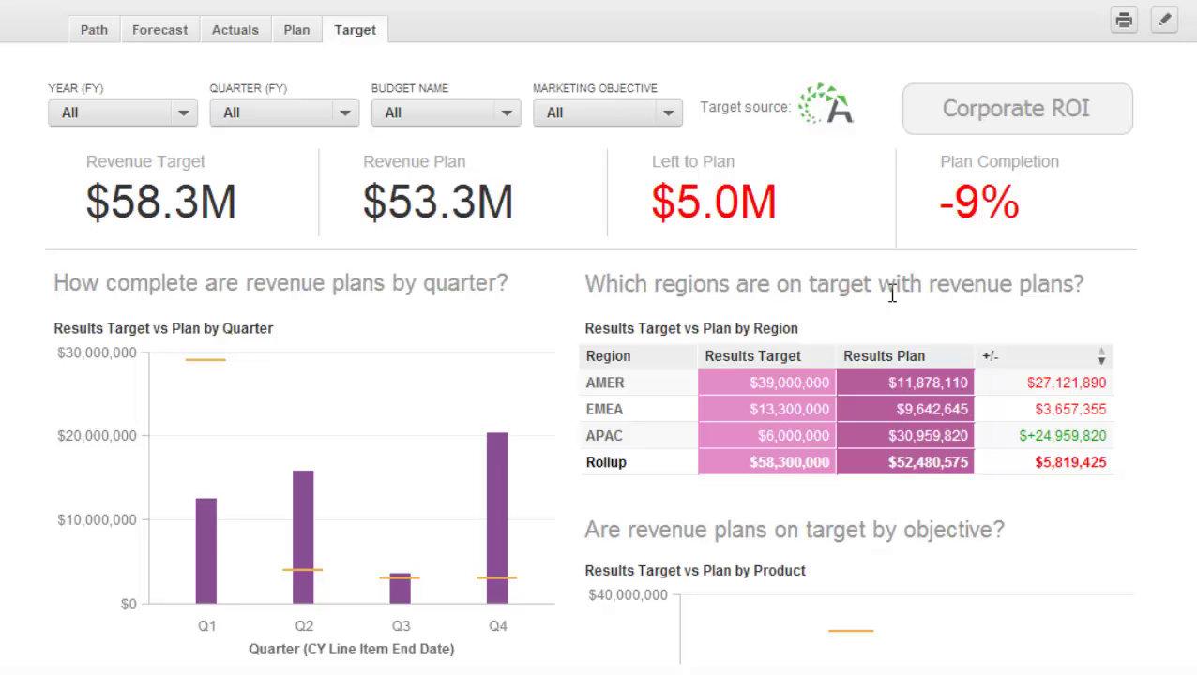
pyautogui.scroll(-3, 916, 313)
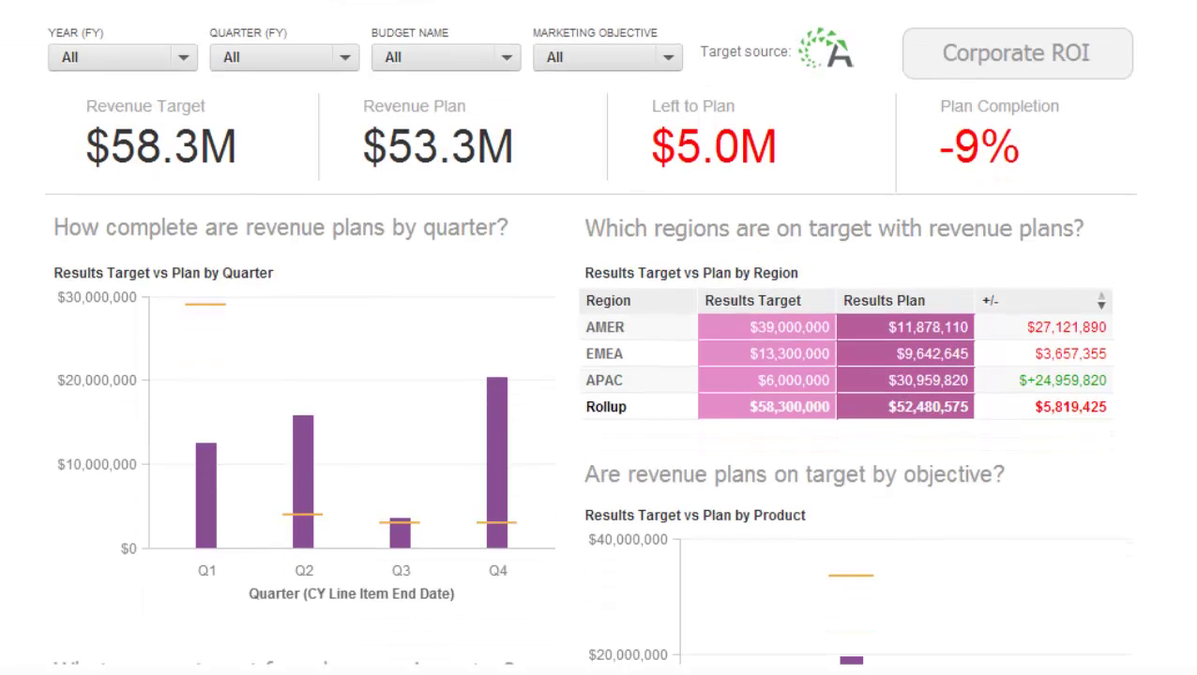
pyautogui.scroll(-3, 916, 312)
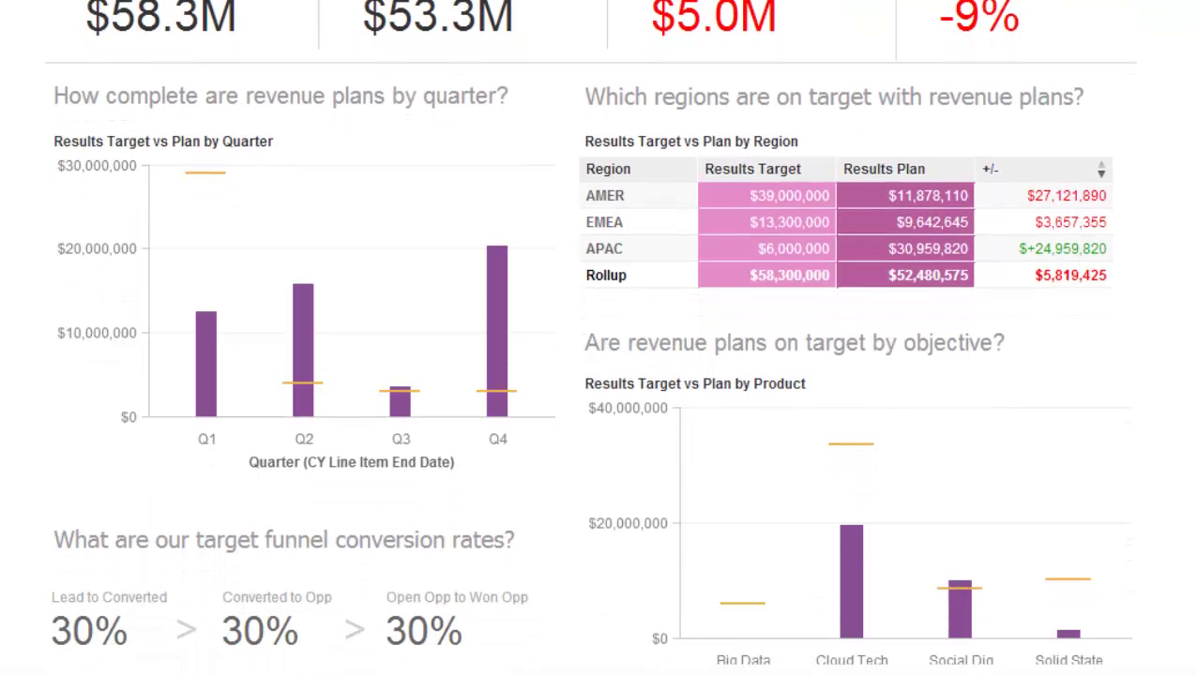
pyautogui.scroll(-1, 916, 312)
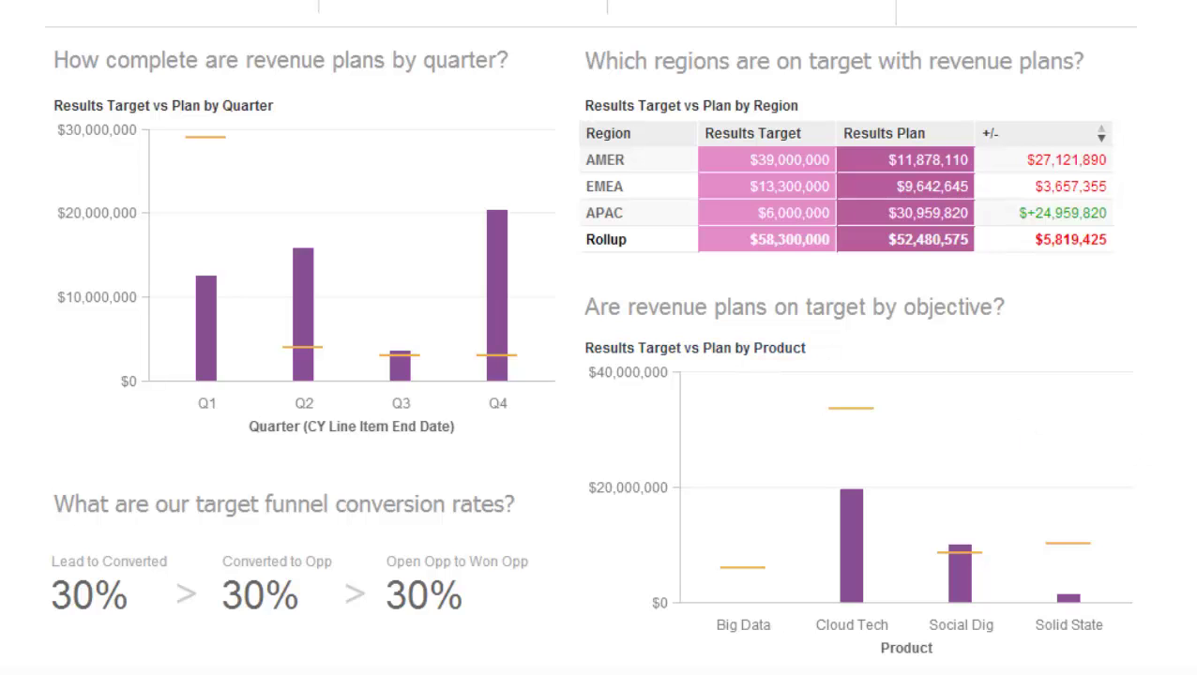
pyautogui.scroll(3, 598, 337)
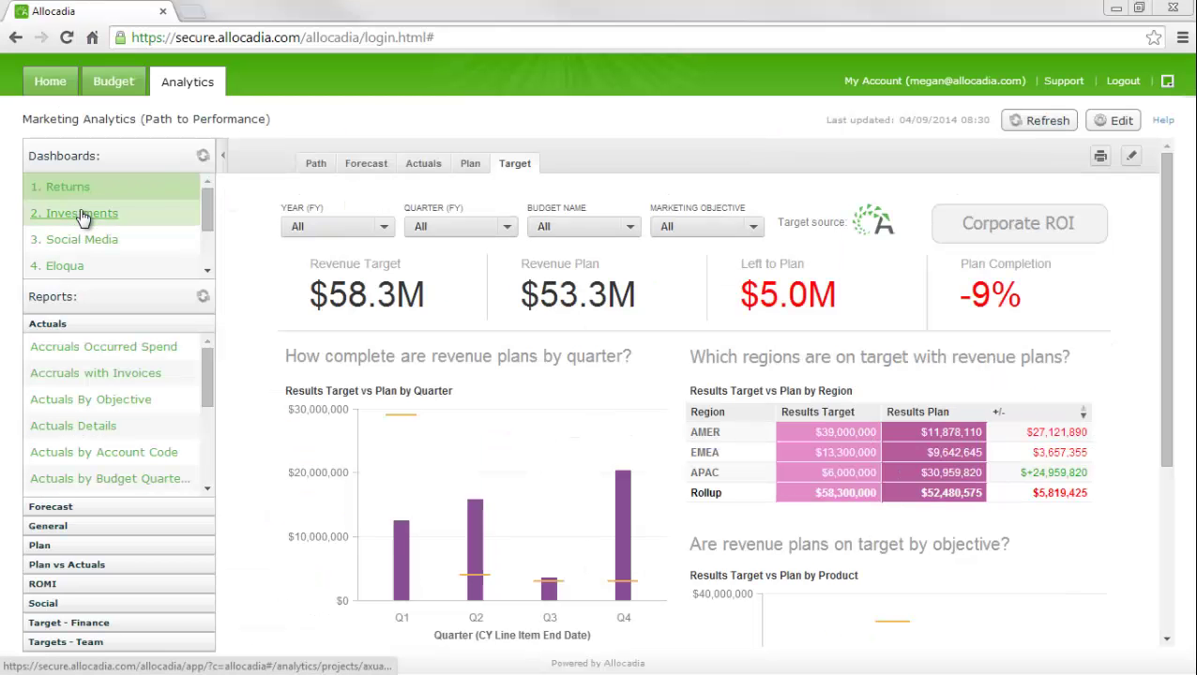
# Open the Investments forecast dashboard and examine plan versus forecast by team, region, objective, campaign type, target audience and product.
pyautogui.click(81, 214)
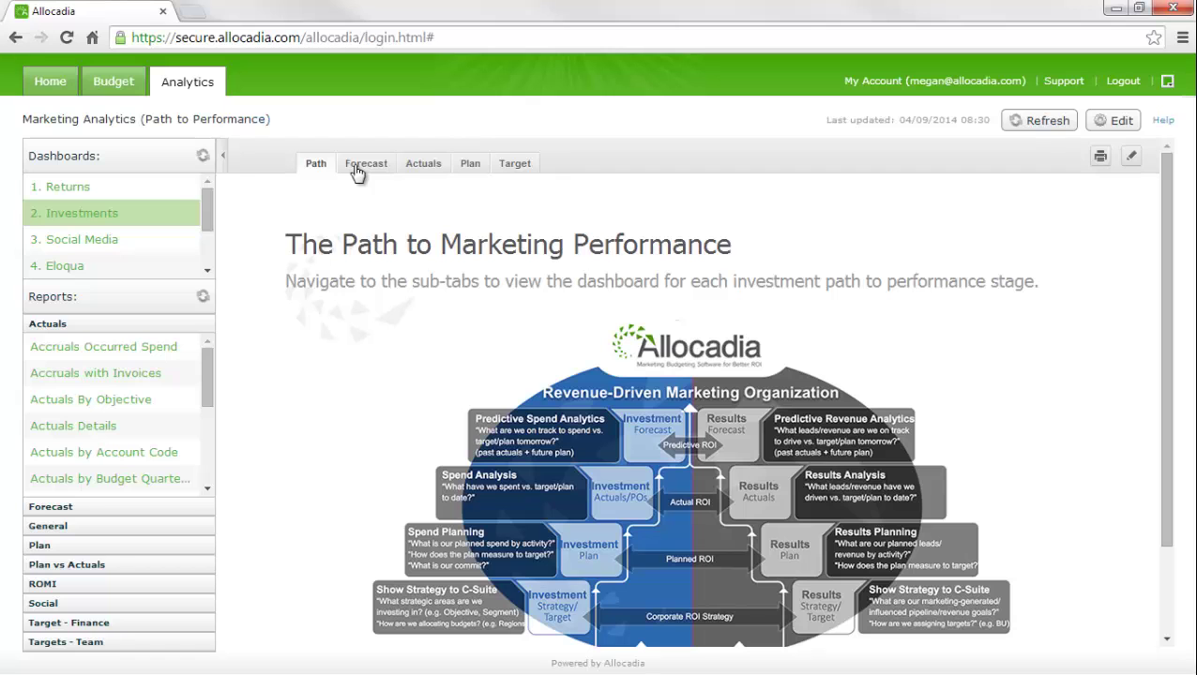
pyautogui.click(356, 169)
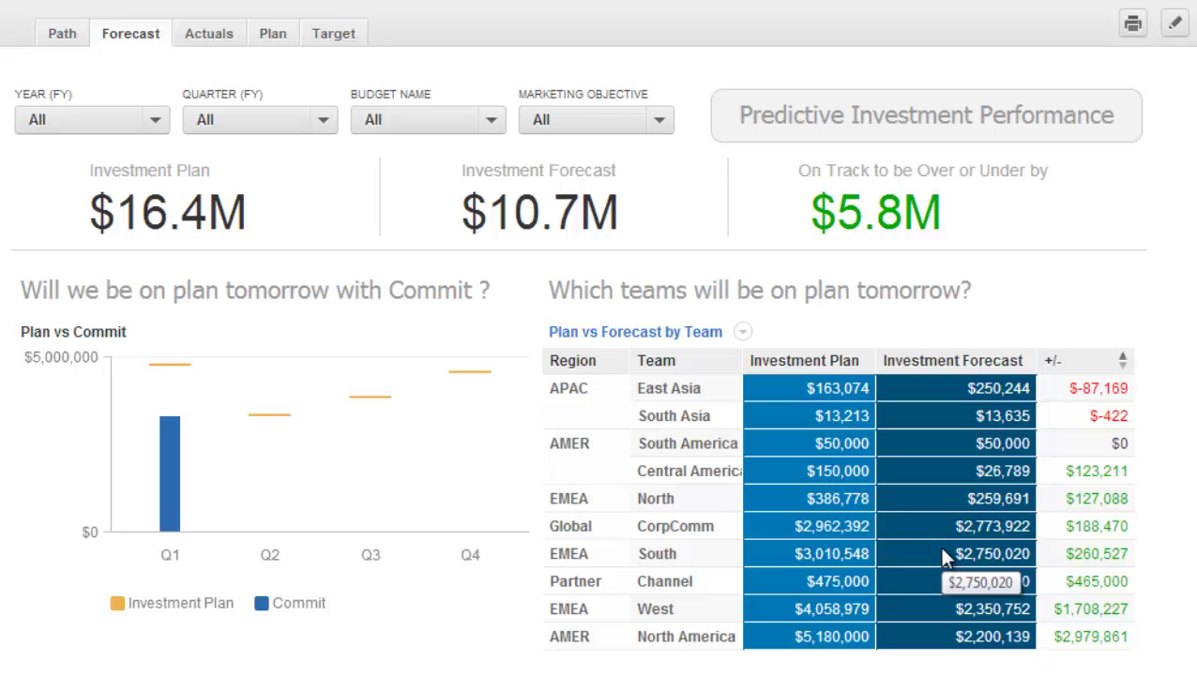
pyautogui.scroll(-3, 598, 338)
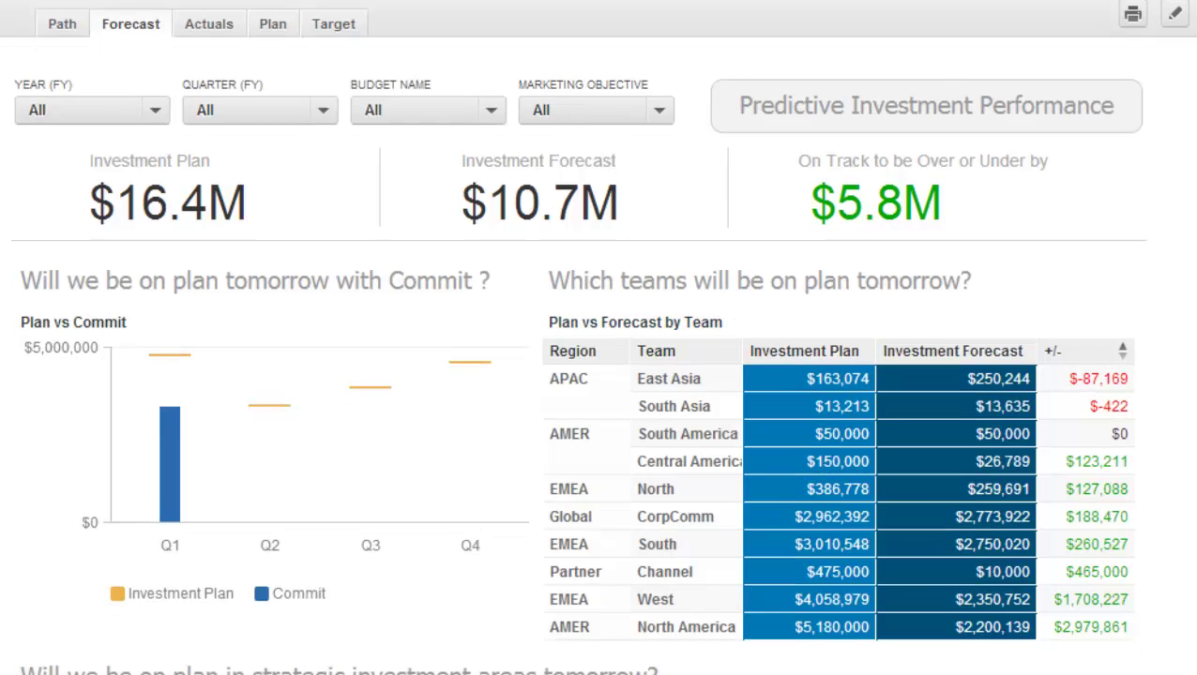
pyautogui.scroll(-4, 599, 338)
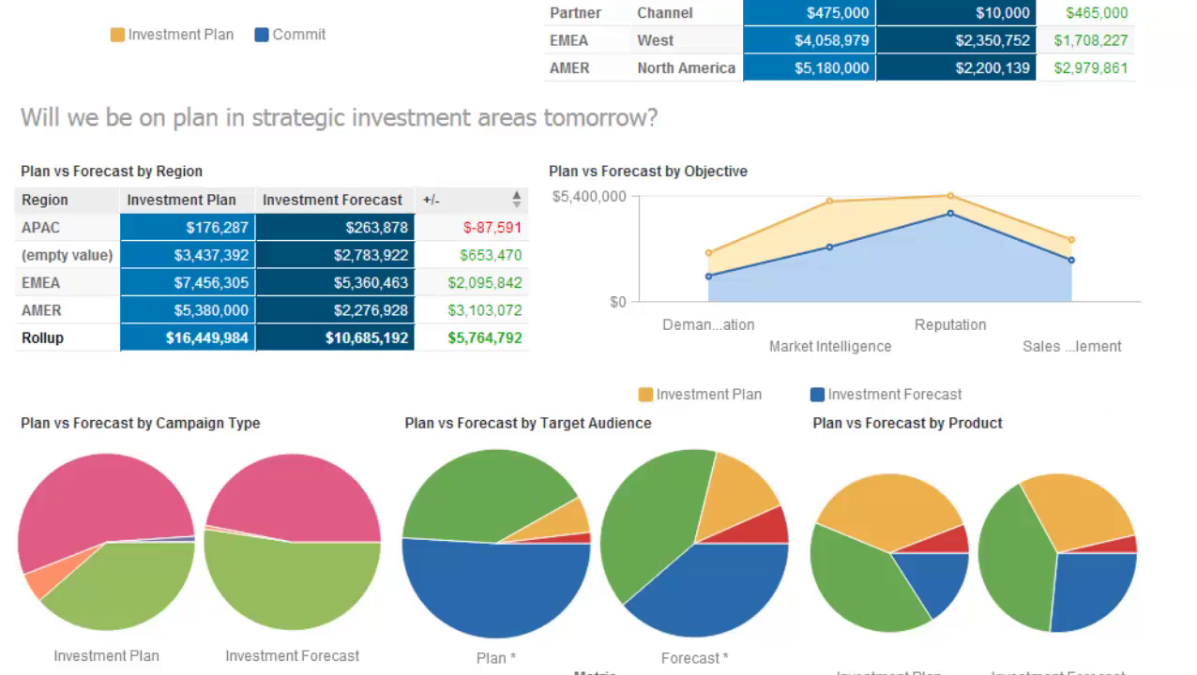
pyautogui.scroll(5, 577, 337)
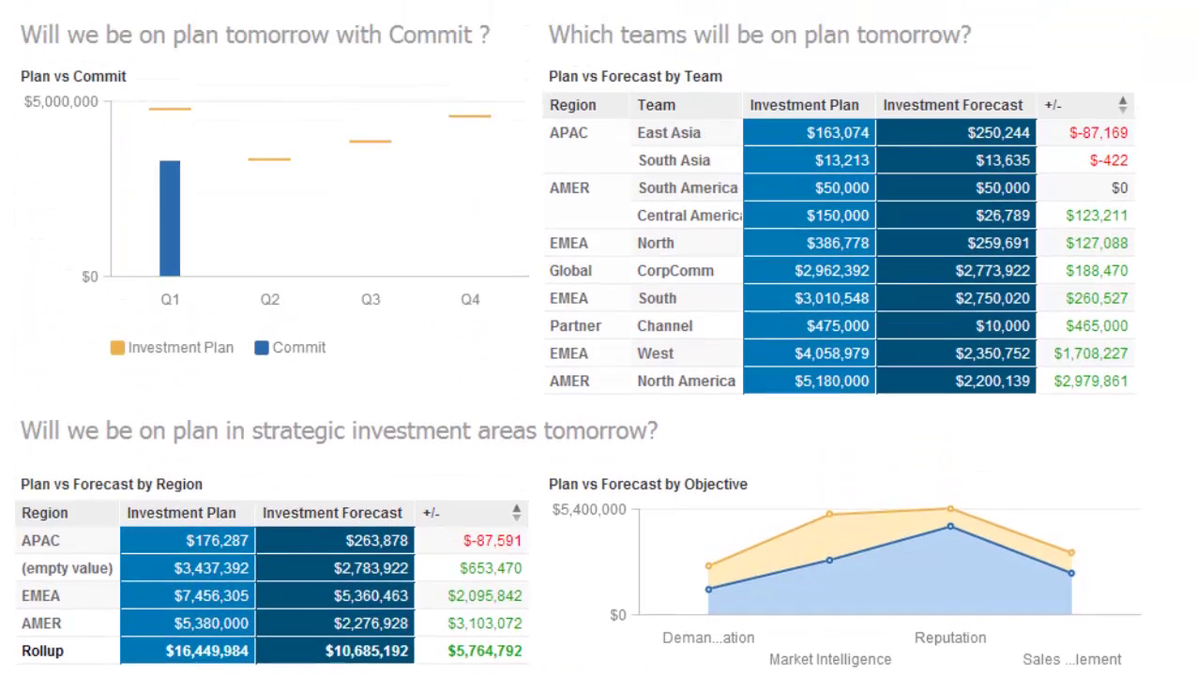
# View the Investments actuals dashboard for plan versus actual by quarter and team, and the plan dashboard for planned investment by strategic area.
pyautogui.scroll(2, 577, 337)
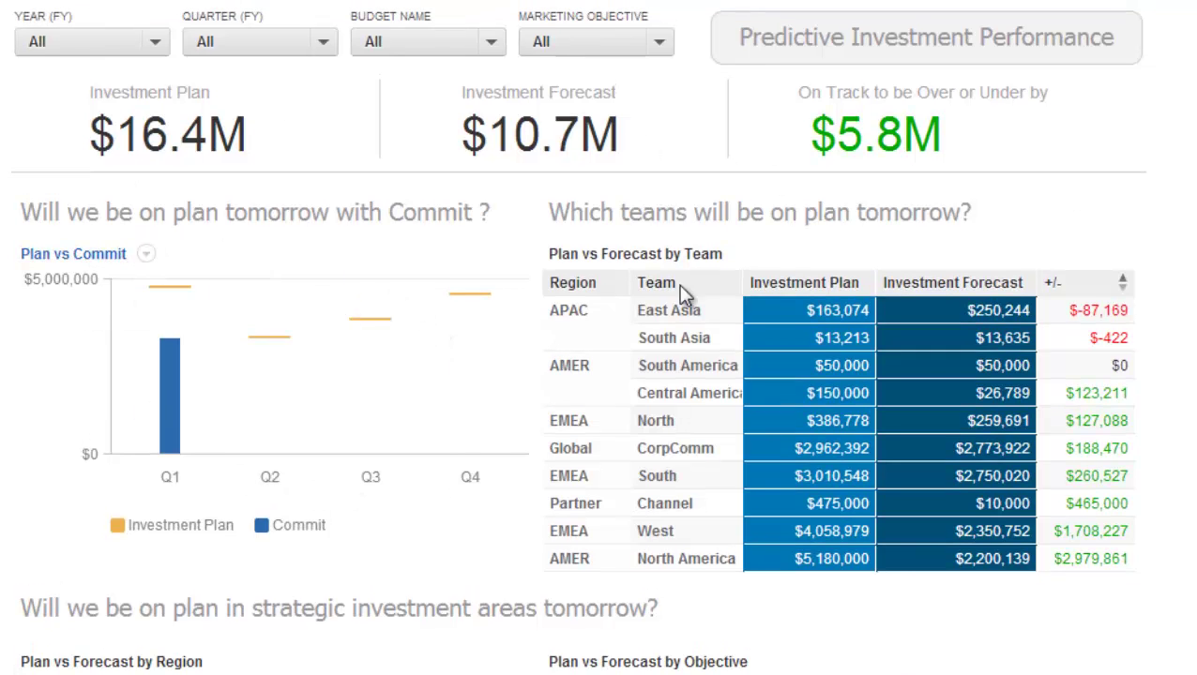
pyautogui.scroll(1, 577, 338)
pyautogui.scroll(1, 577, 338)
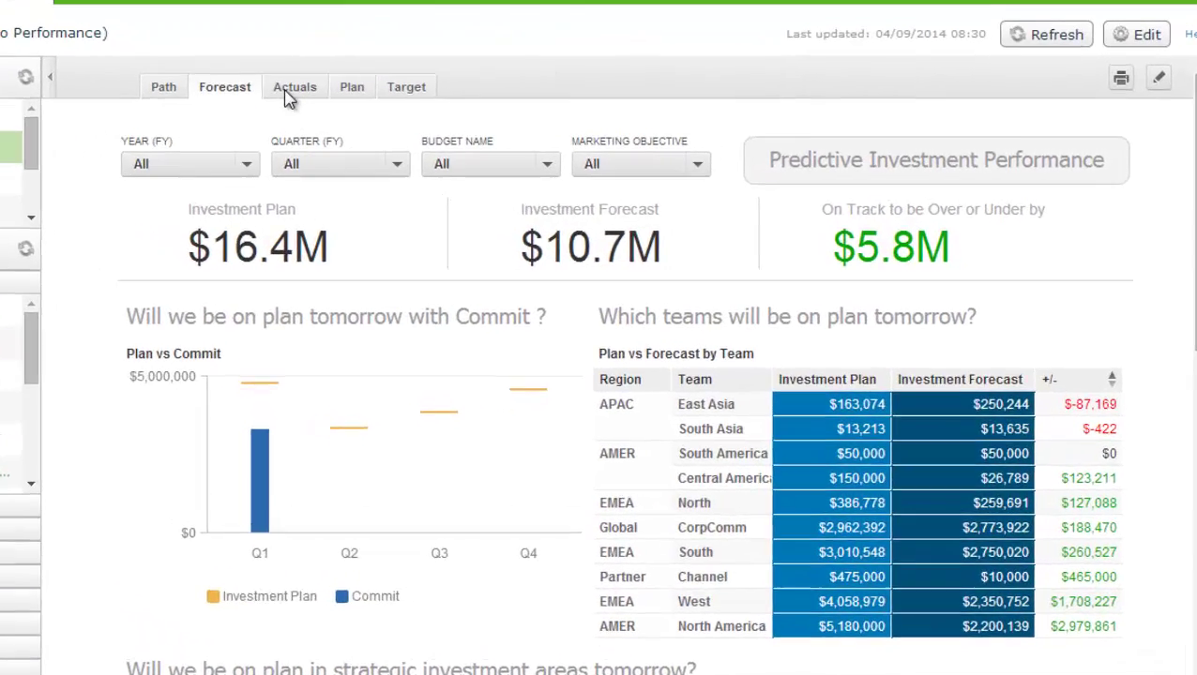
pyautogui.click(420, 169)
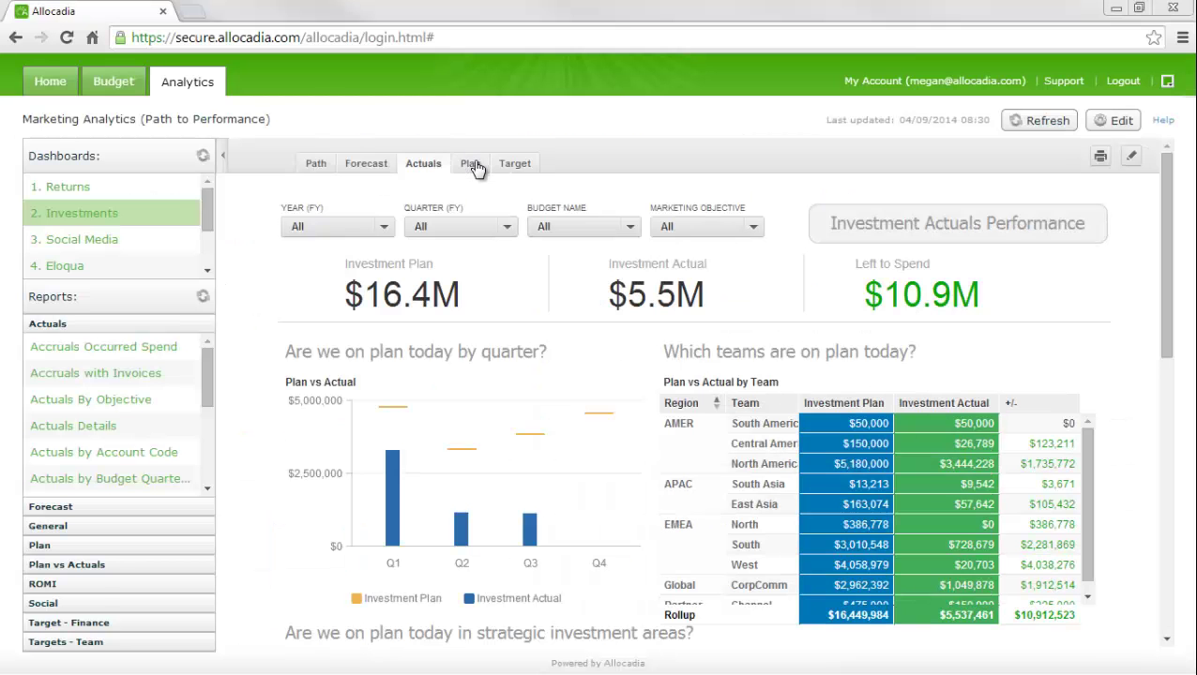
pyautogui.click(472, 165)
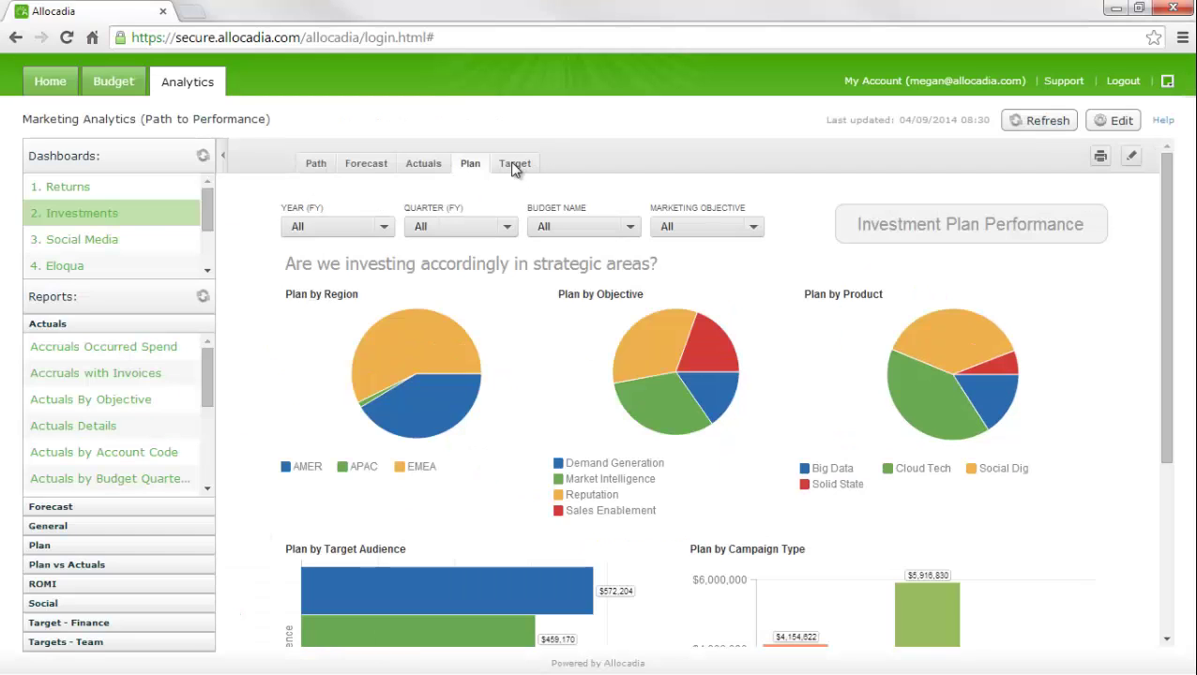
# Examine investment targets versus plans by quarter and team on the Investments target dashboard, and return to the path to performance overview.
pyautogui.click(514, 165)
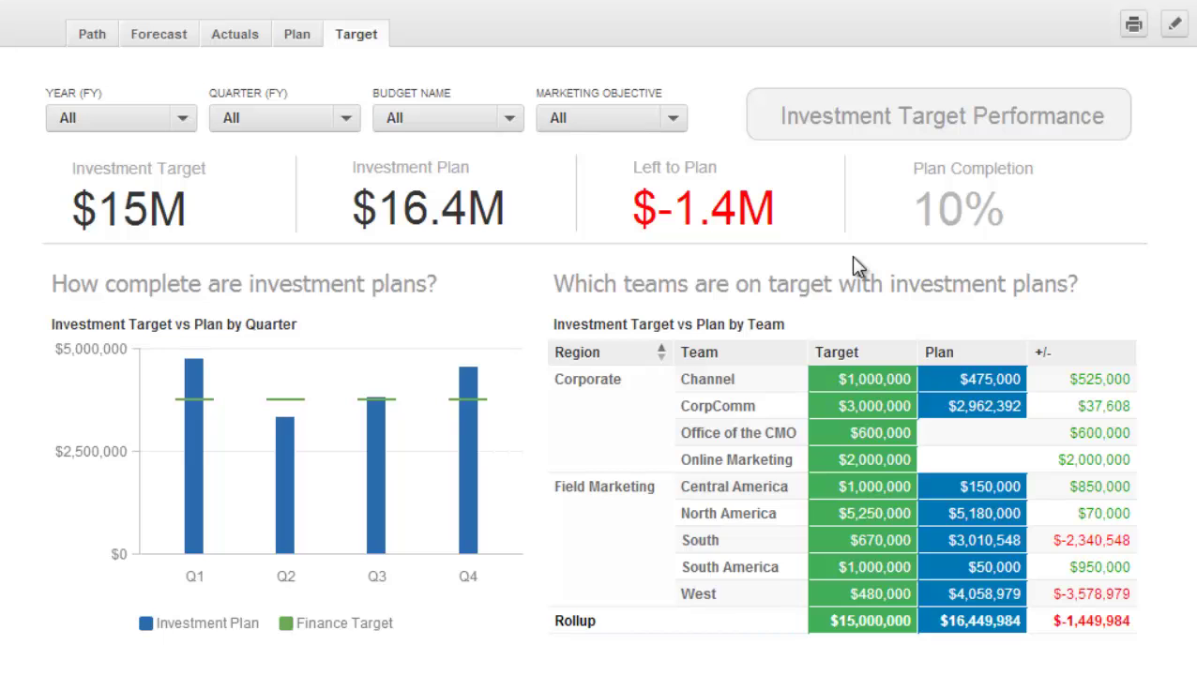
pyautogui.click(92, 36)
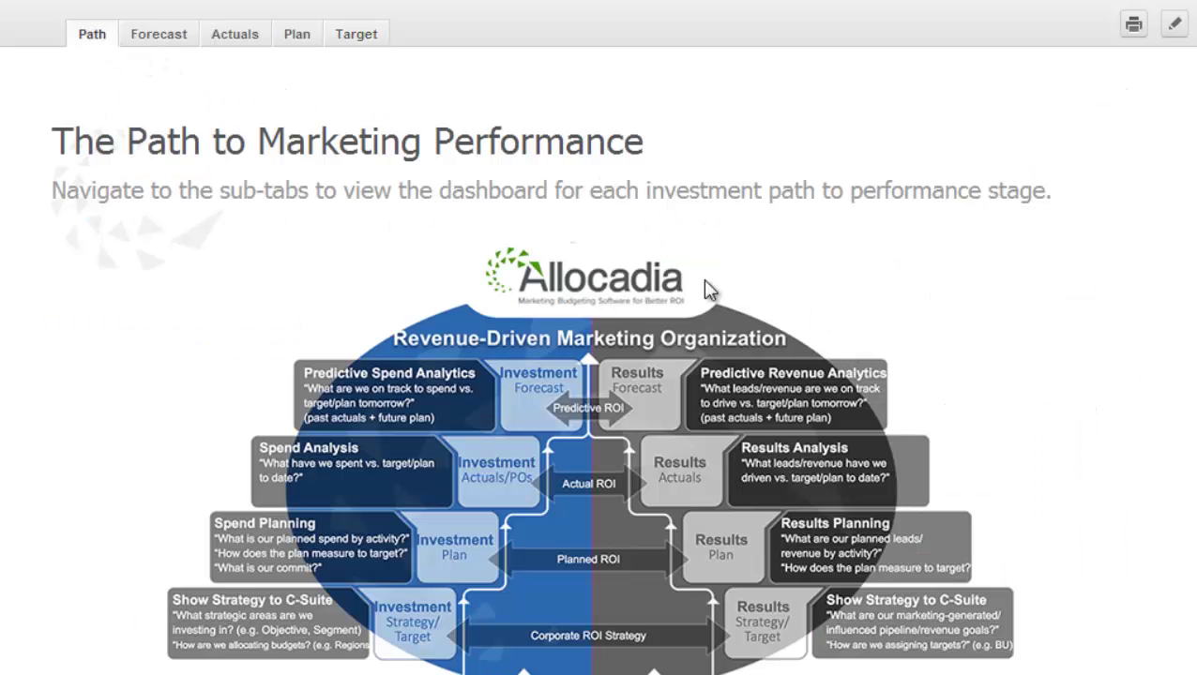